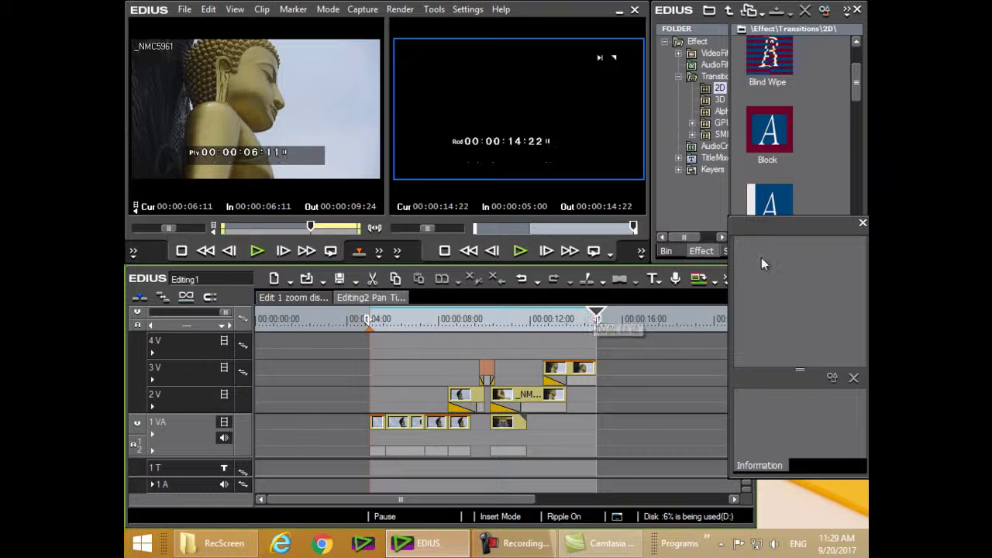
- Close the floating Information palette and widen the timeline window until its full toolbar fits
click(863, 222)
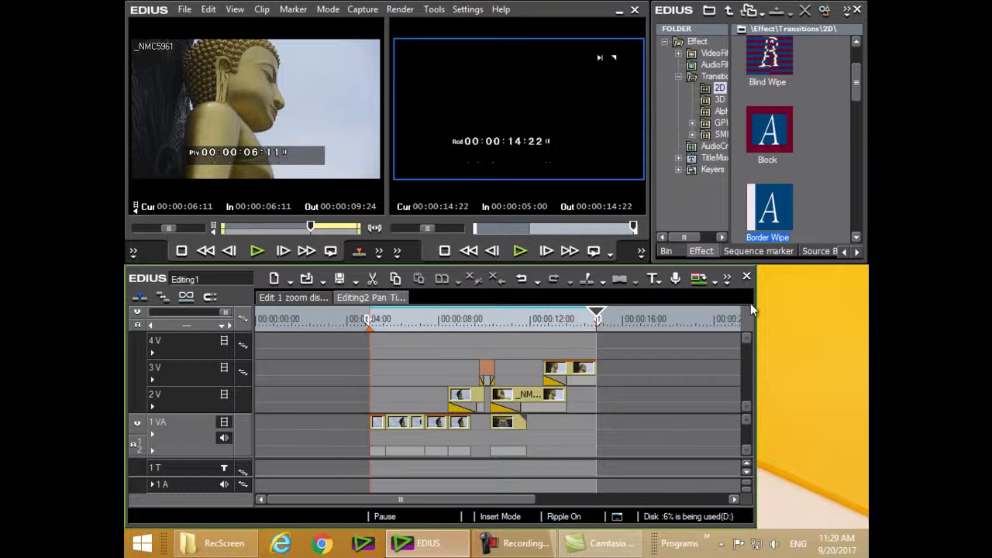
click(729, 285)
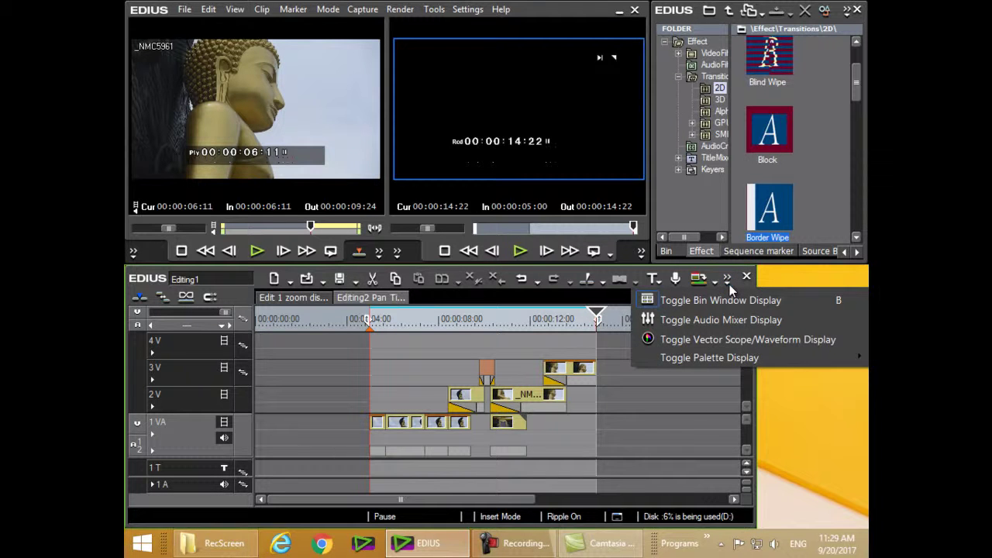
click(706, 281)
click(714, 285)
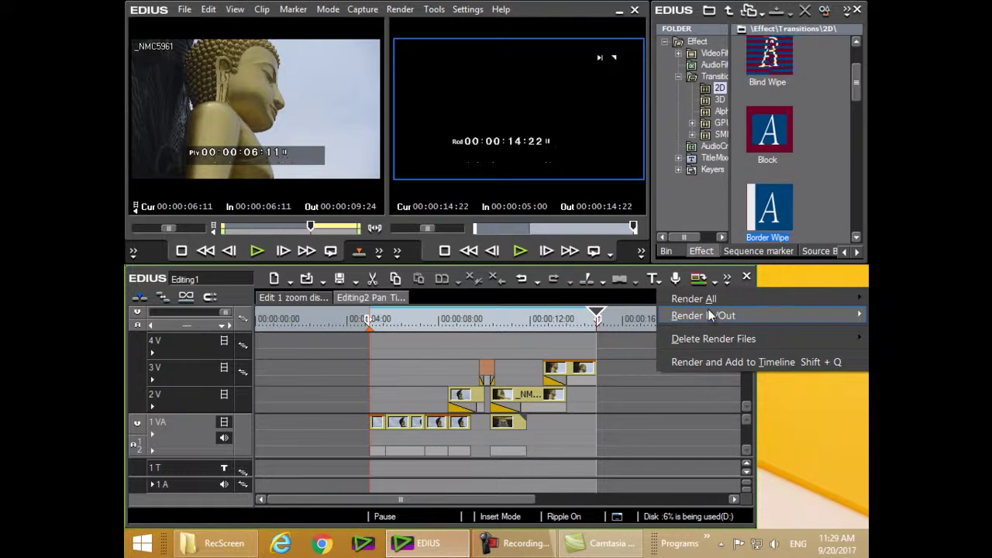
mouse_move(724, 316)
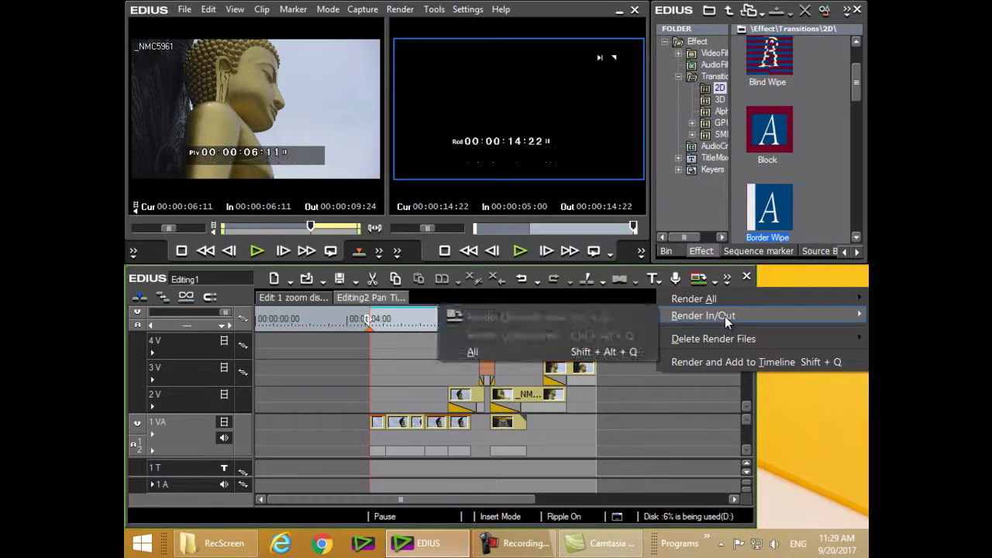
click(641, 255)
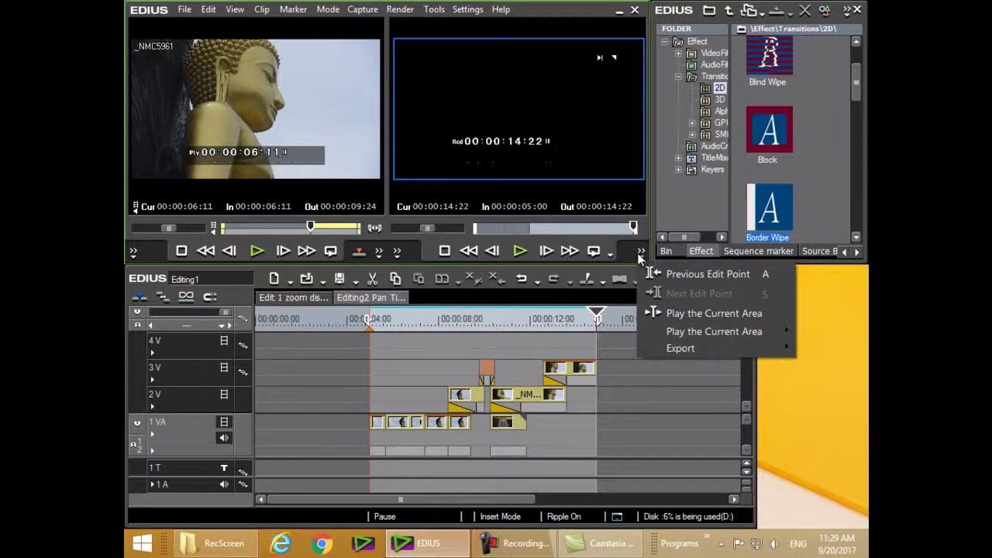
click(627, 340)
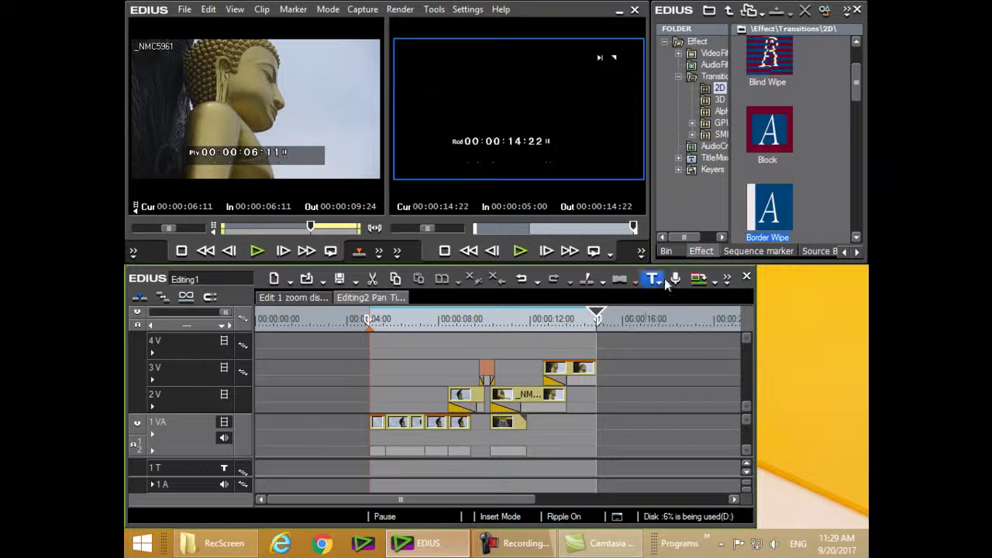
drag(758, 276, 845, 276)
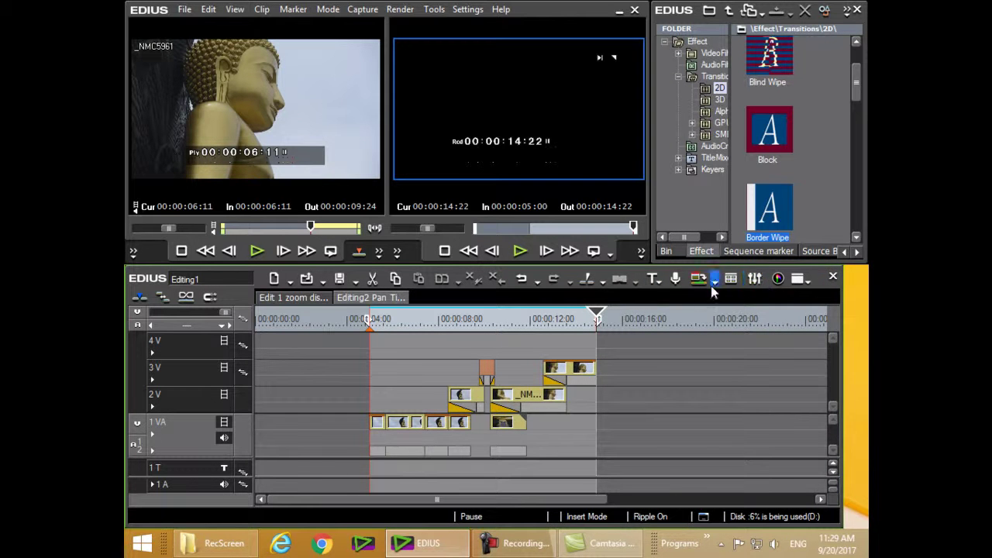
click(642, 253)
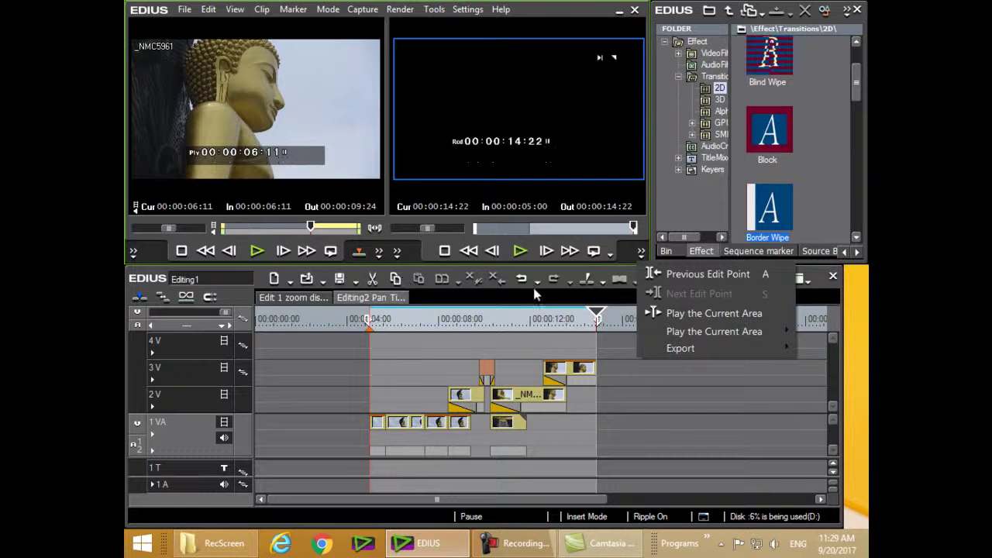
click(552, 286)
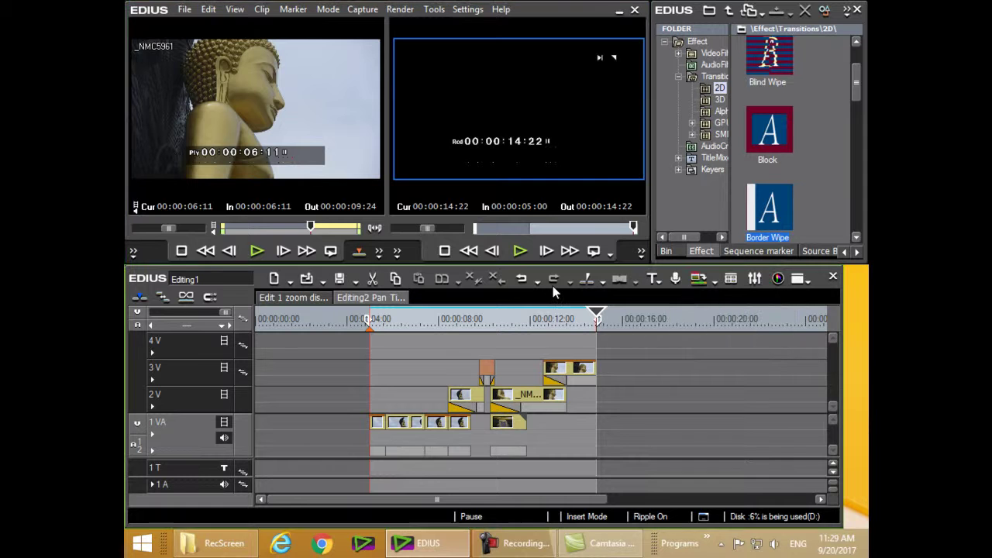
click(716, 282)
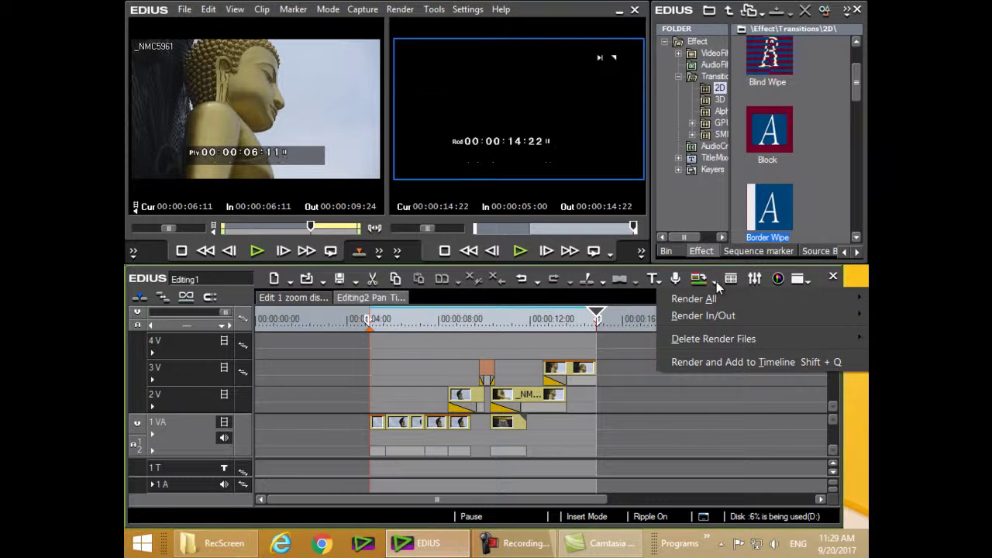
- Open the Print to File export settings for the current sequence
click(186, 13)
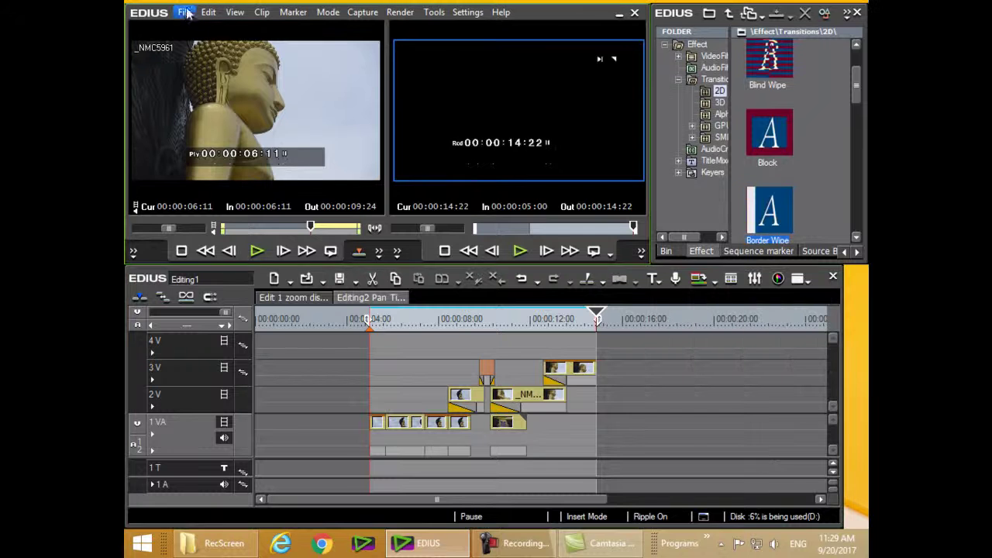
click(187, 13)
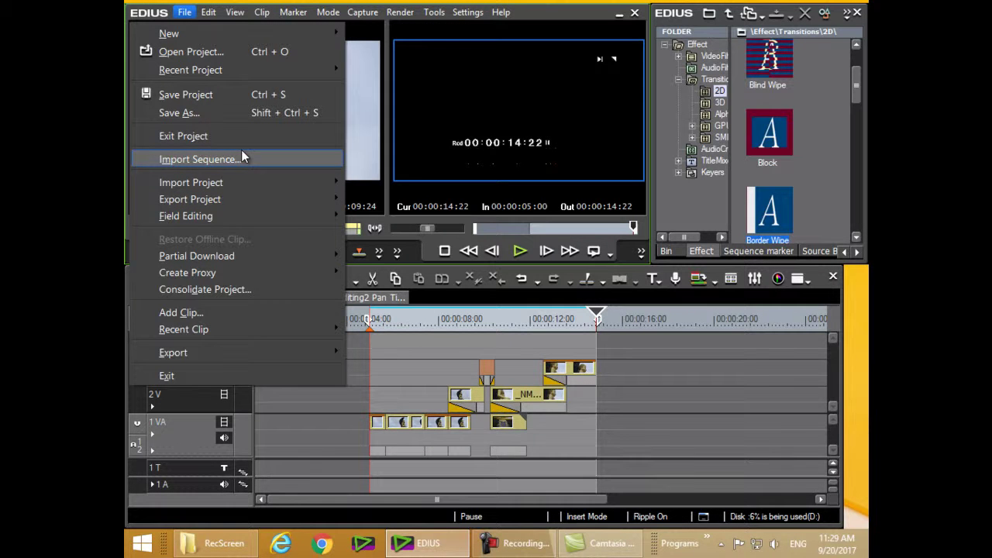
mouse_move(240, 353)
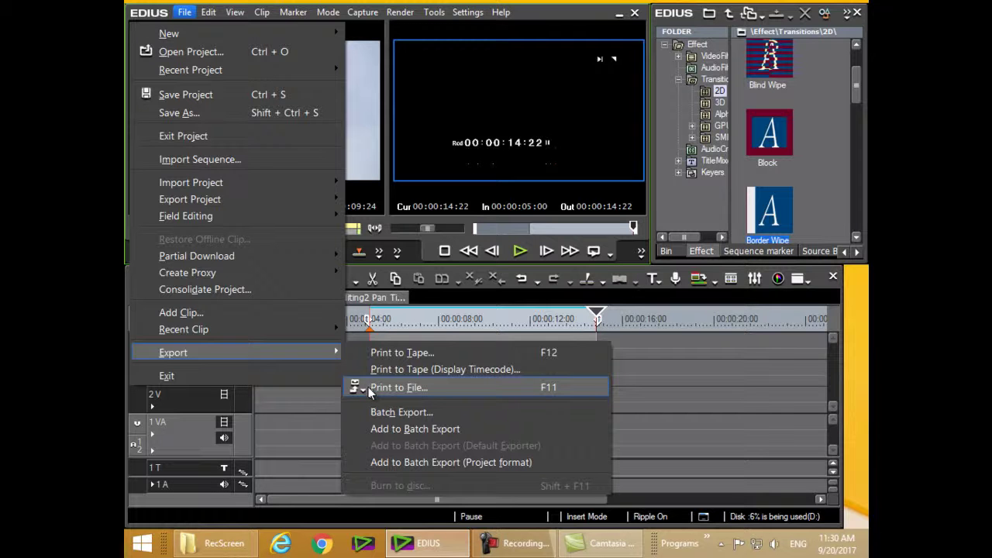
click(392, 387)
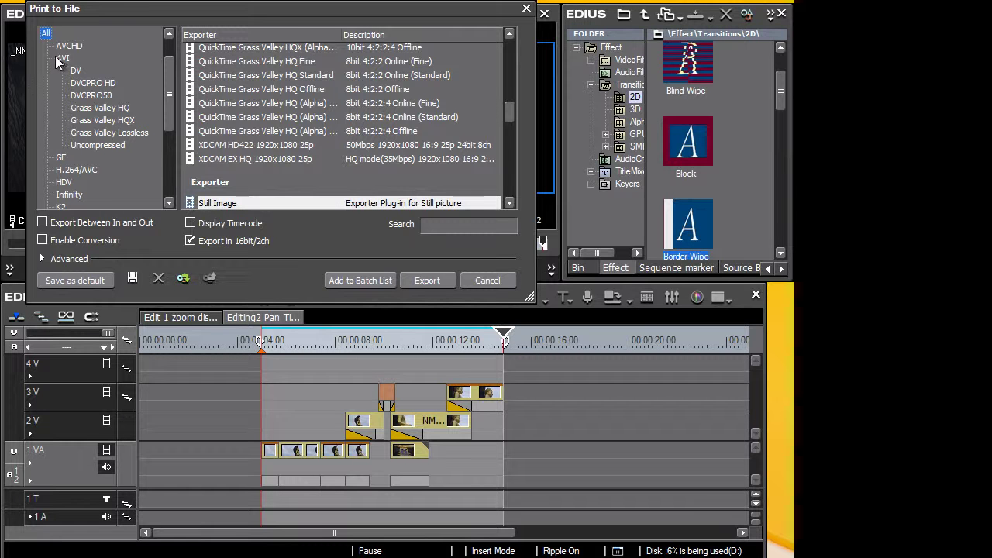
- Select the Uncompressed RGB AVI exporter in the AVI category
double_click(63, 58)
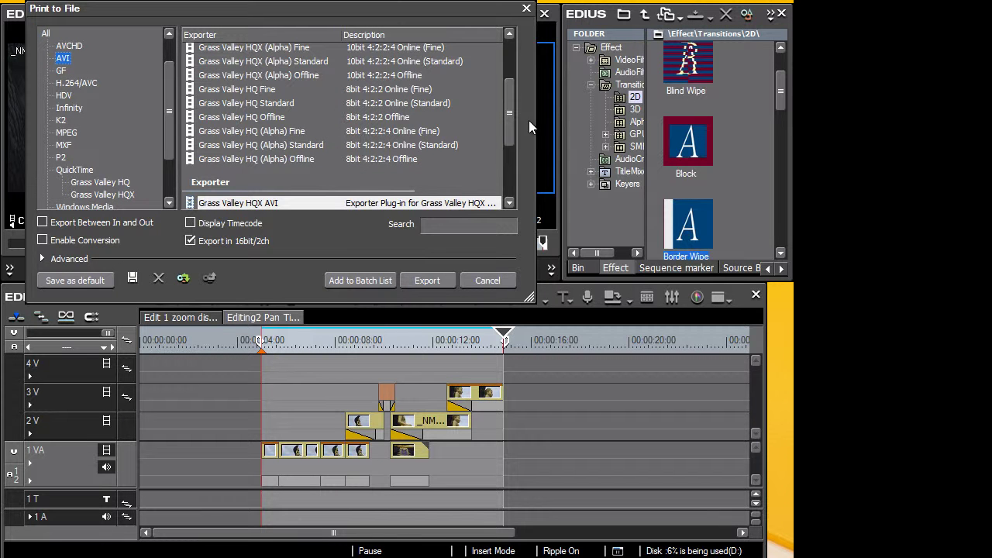
drag(511, 131, 511, 174)
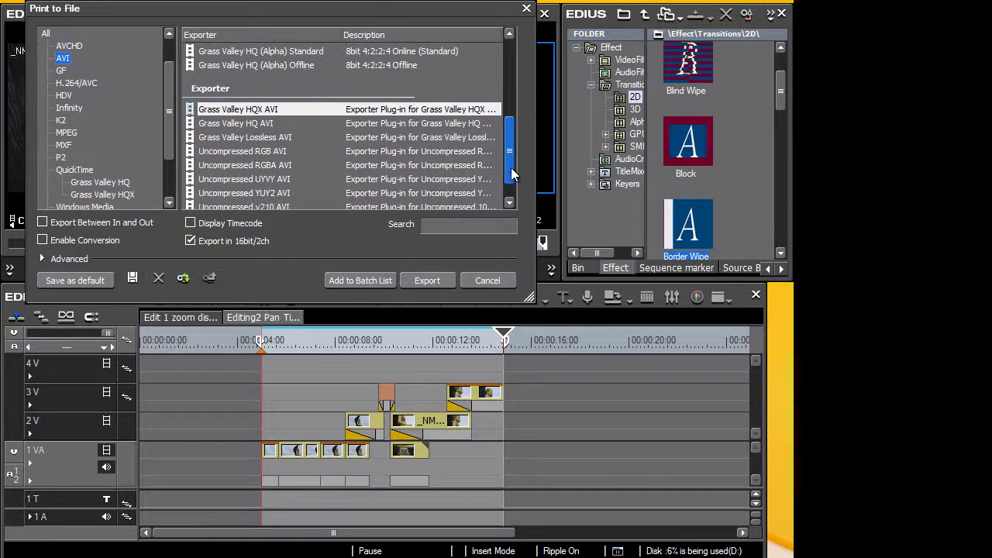
click(260, 155)
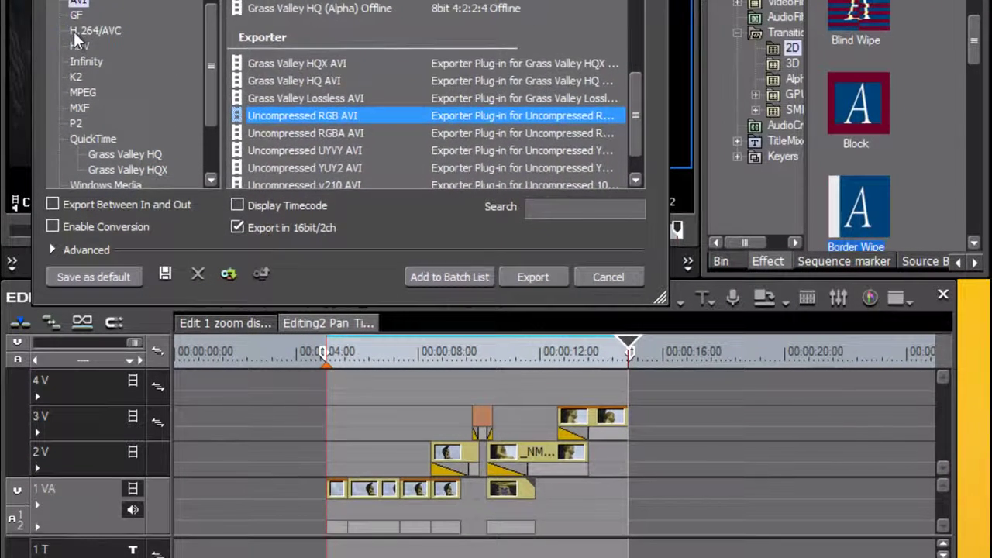
- Try the H.264/AVC exporter, then the MPEG2 Elementary Stream and MPEG2 Program Stream exporters in the MPEG category
click(70, 83)
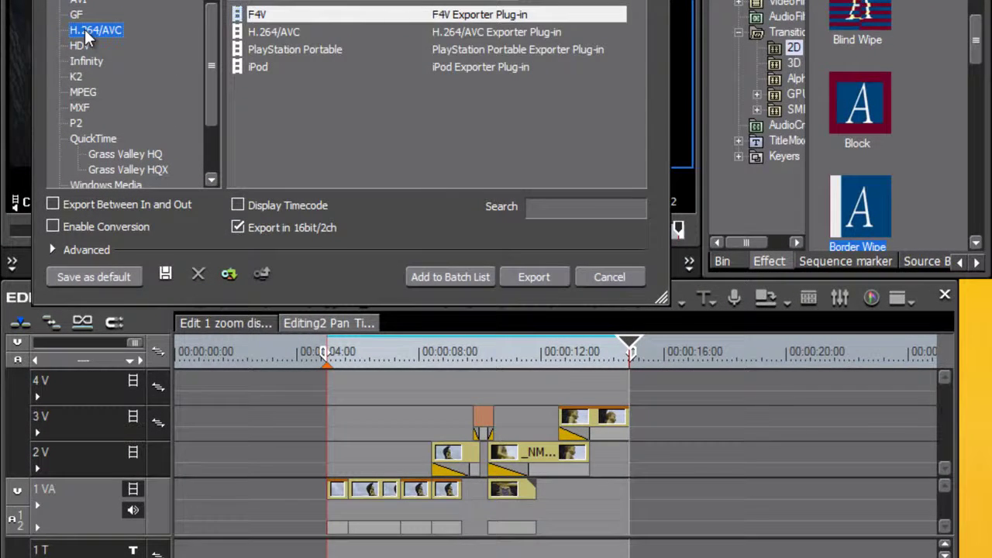
click(276, 34)
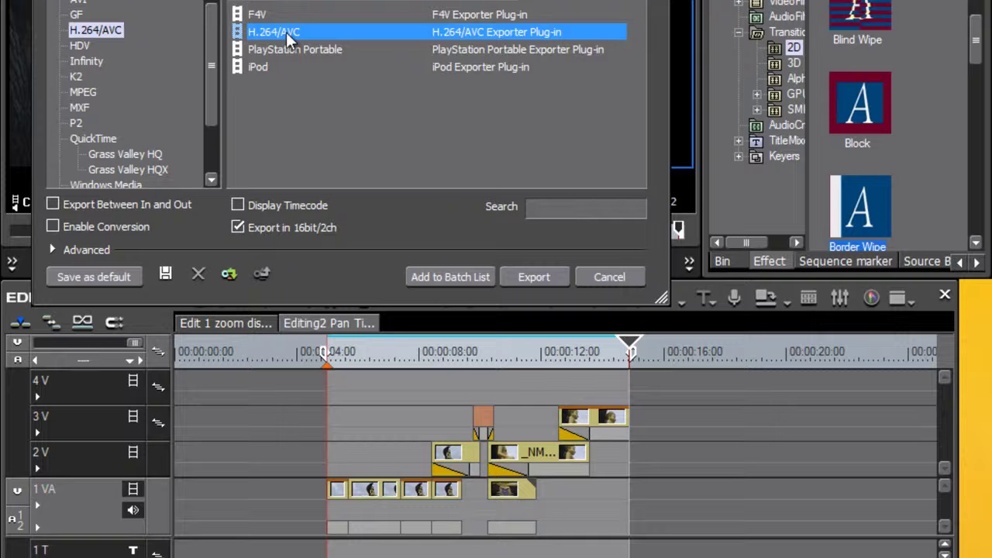
click(83, 93)
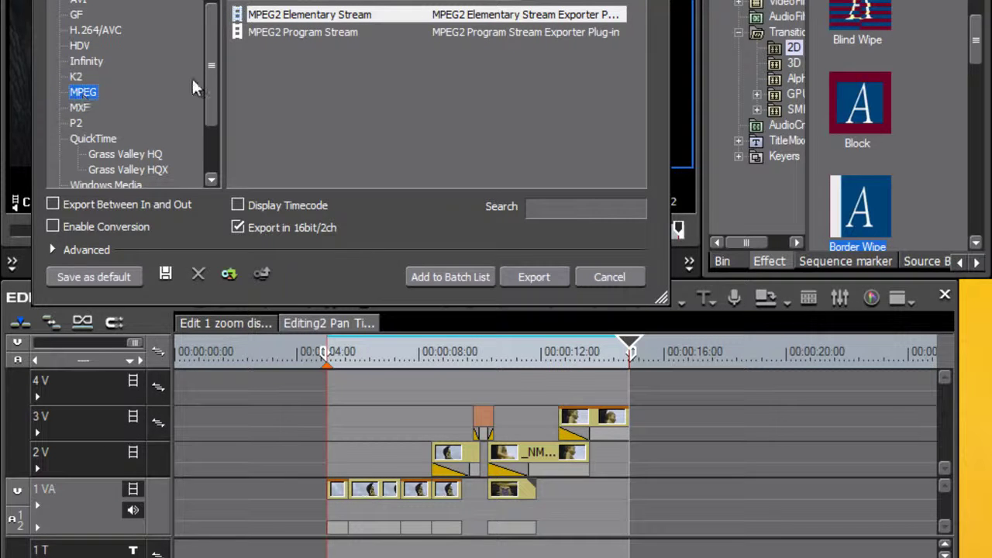
click(497, 35)
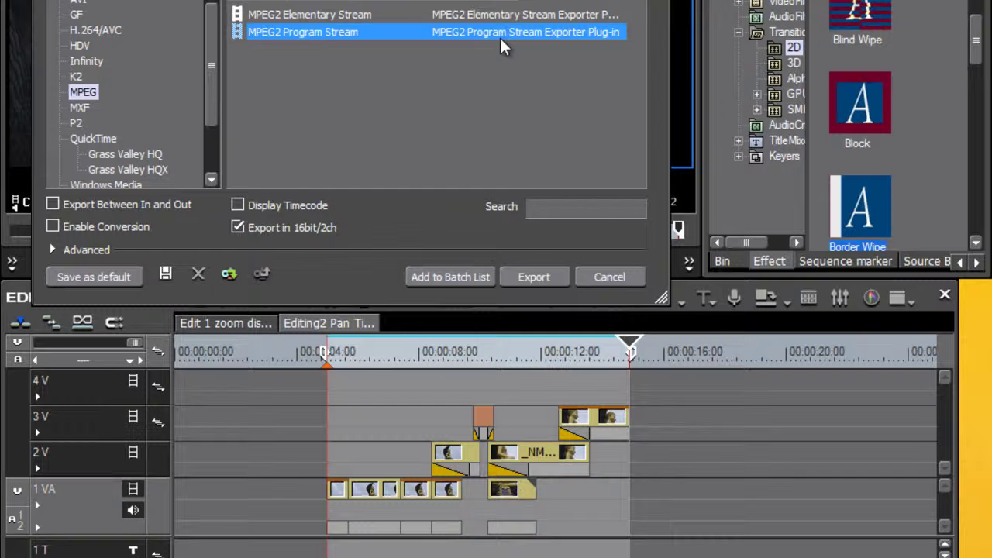
click(452, 13)
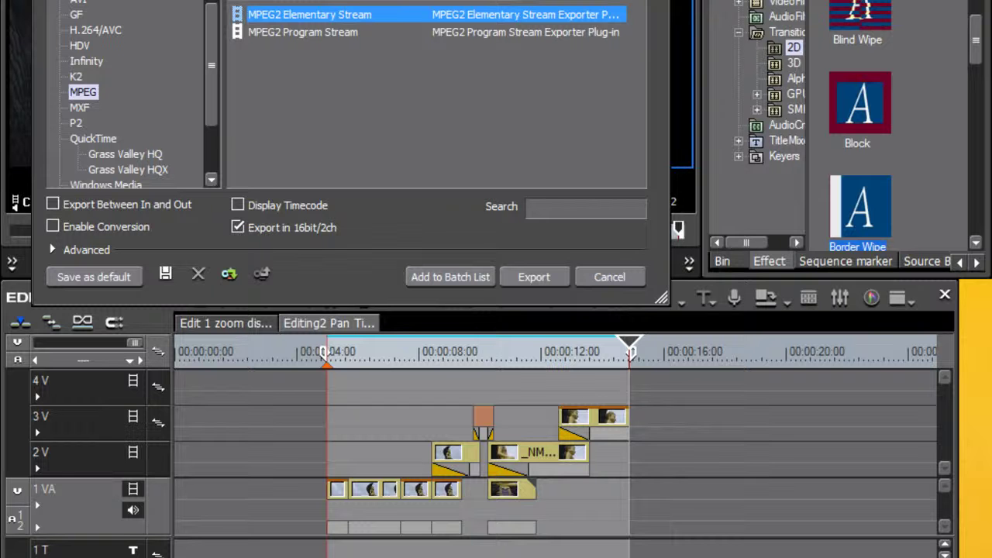
click(306, 31)
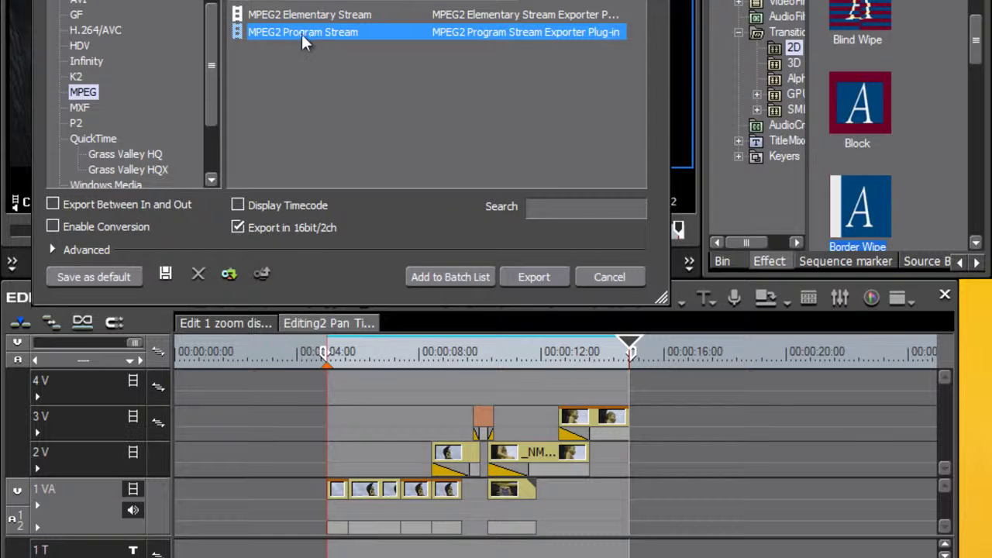
- Choose the H.264/AVC exporter and restrict the export to the range between In and Out
click(89, 30)
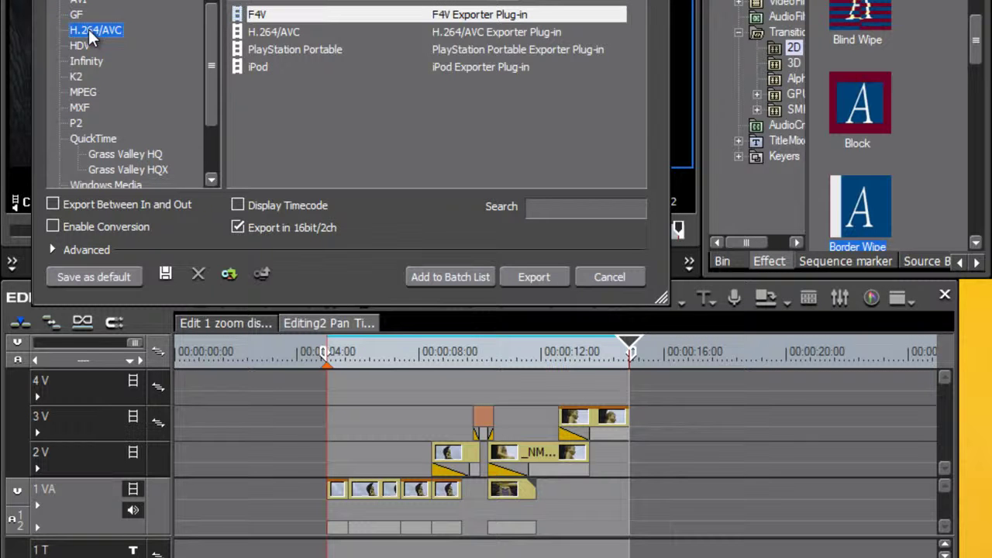
click(271, 33)
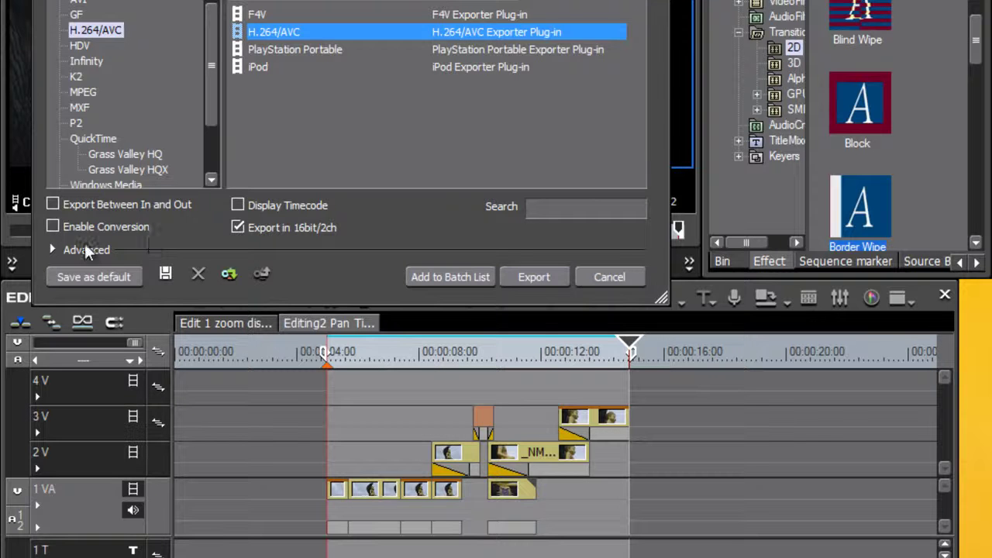
click(127, 205)
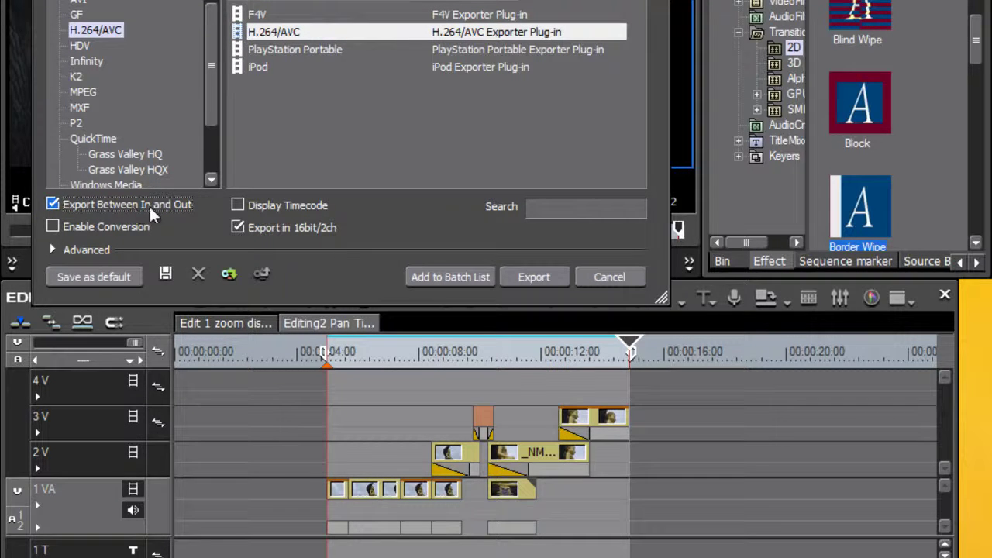
- Expand the advanced export settings and enable conversion, keeping the video format at HD 1920 x 1080 25p
click(53, 250)
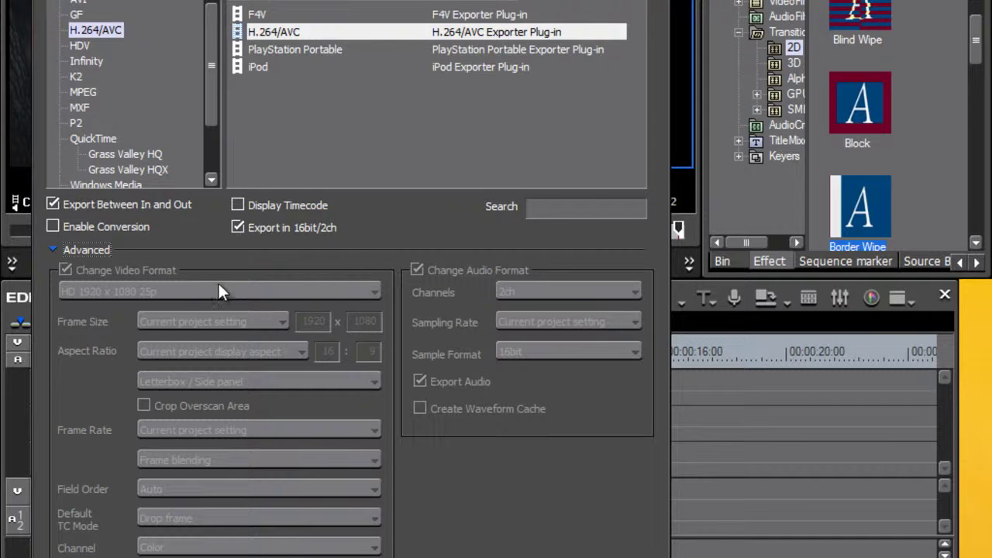
click(52, 227)
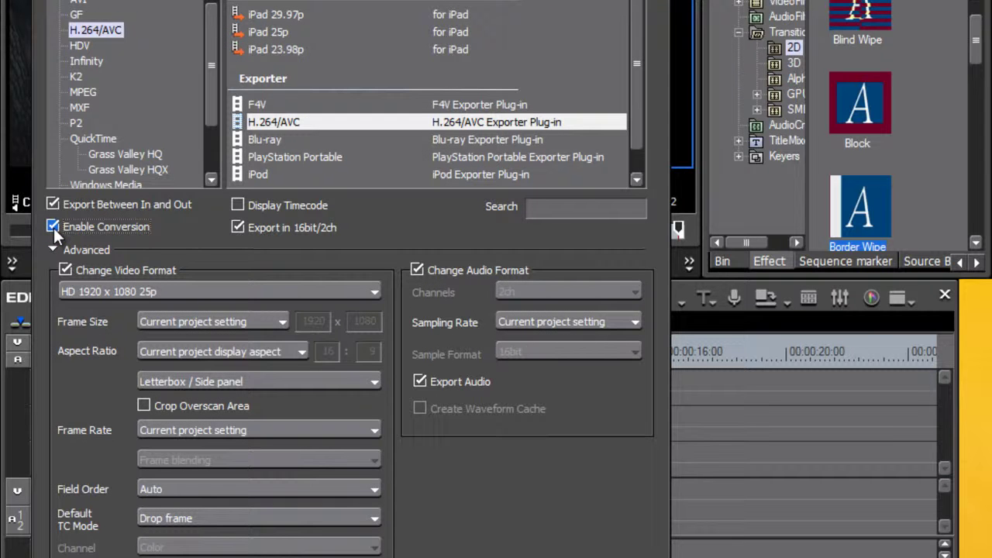
click(209, 290)
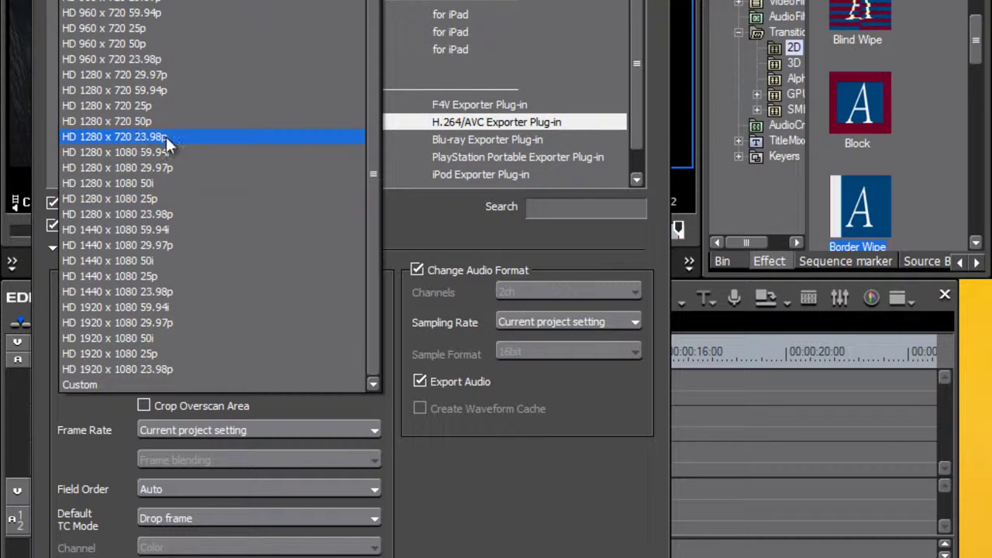
click(513, 493)
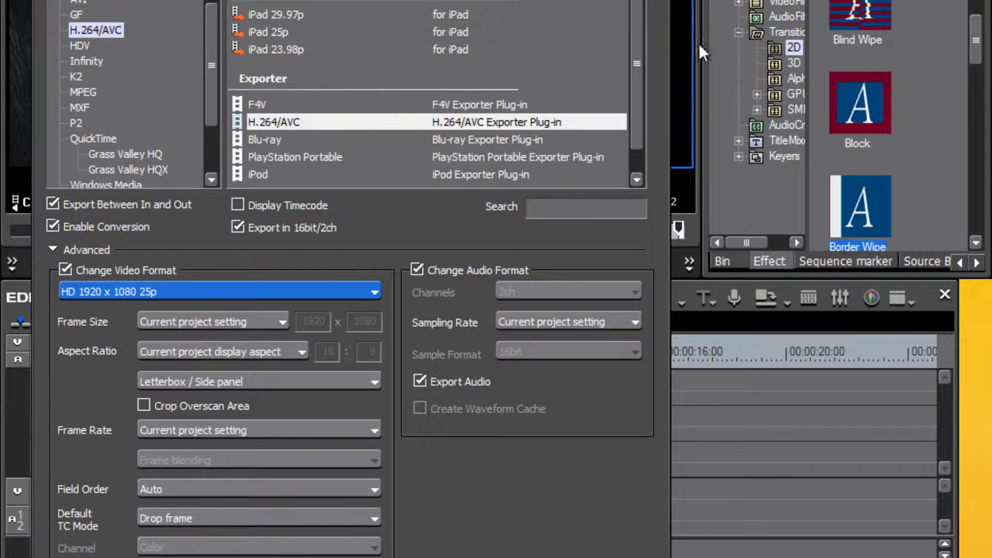
- Start the H.264/AVC export and set its save location to the Editing60 folder inside AV60
drag(638, 65, 642, 100)
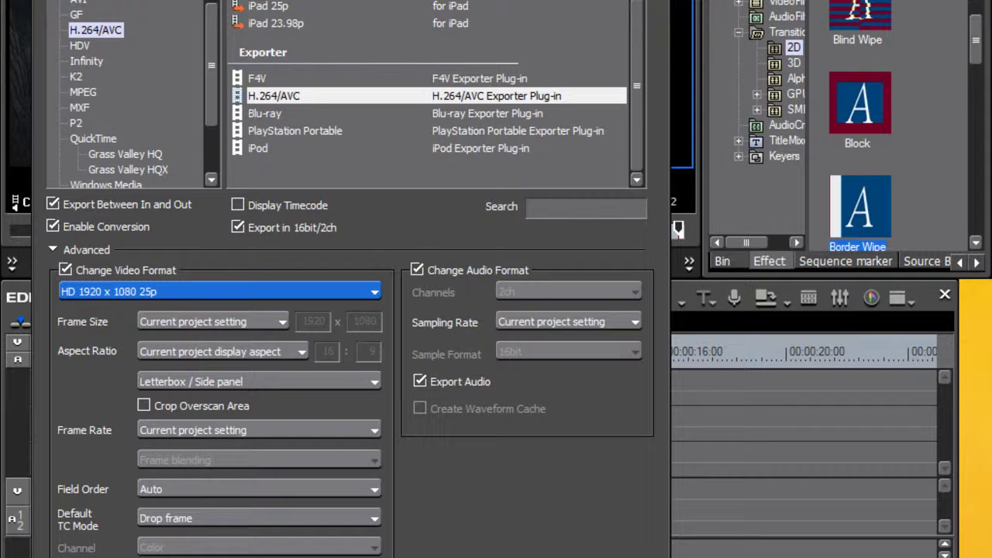
key(Return)
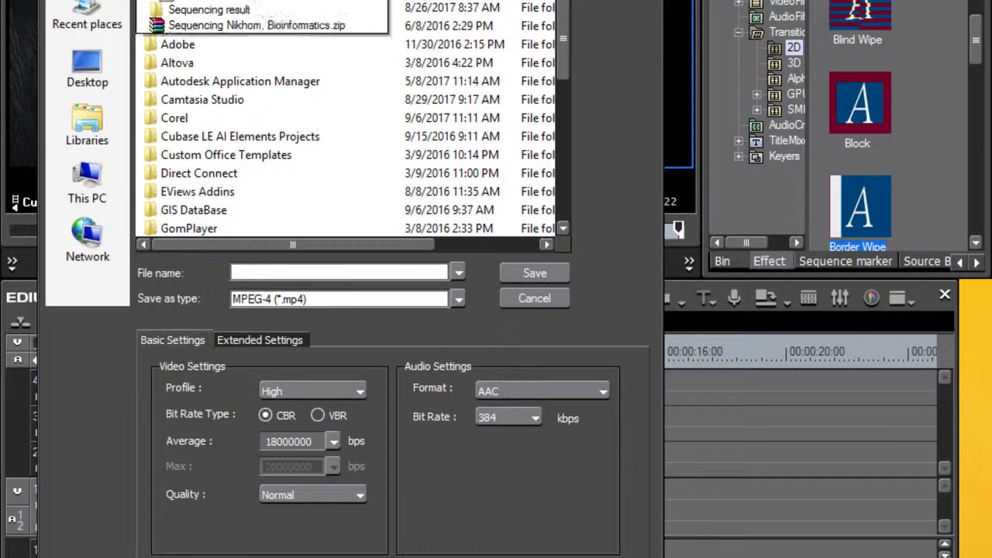
click(227, 196)
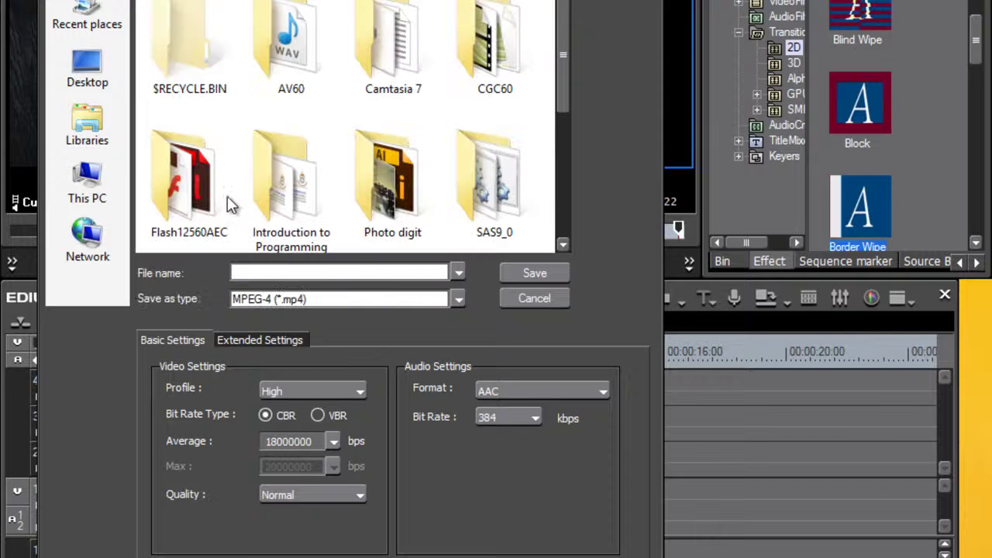
click(303, 30)
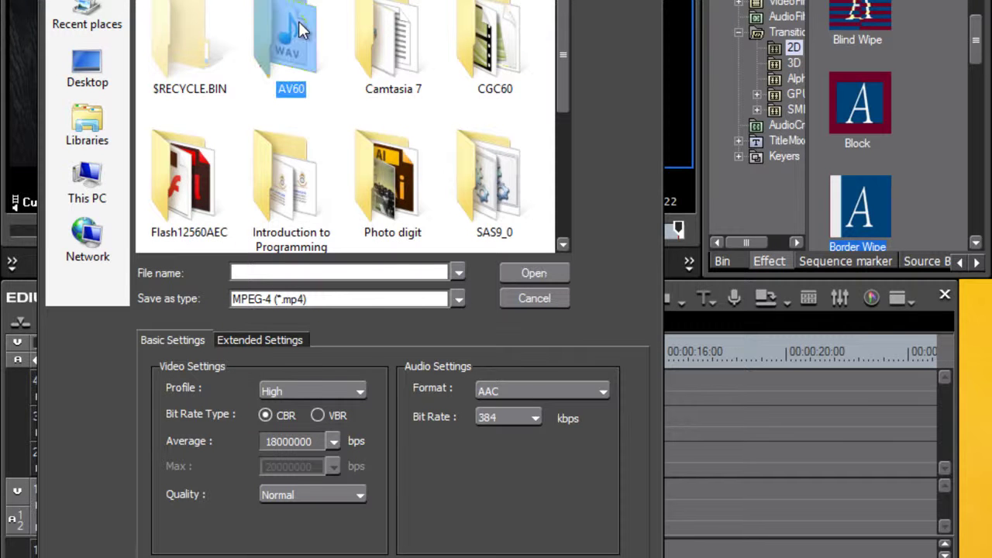
double_click(292, 62)
double_click(189, 10)
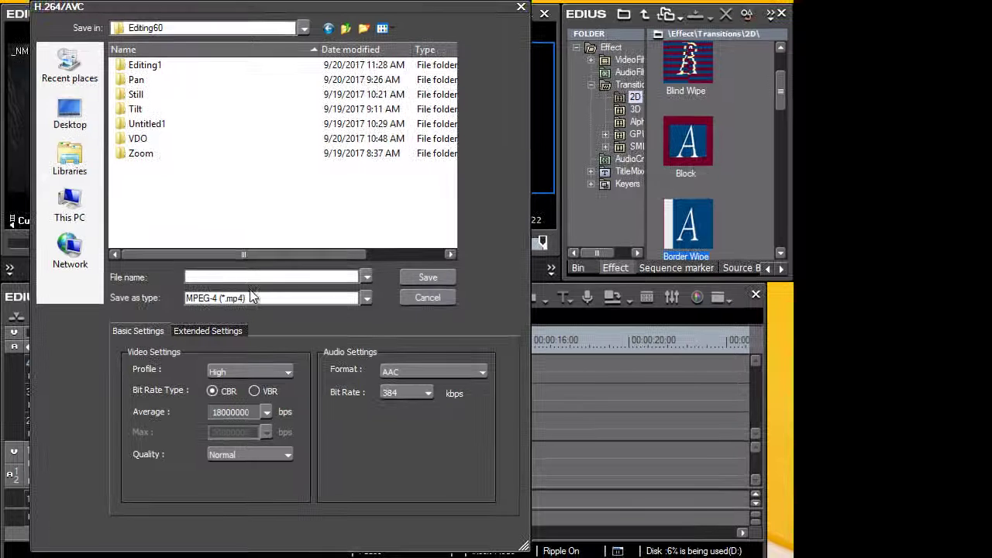
- Name the export file "Pan tilt", keep the MPEG-4 (*.mp4) file type, and save it to render the video
click(258, 300)
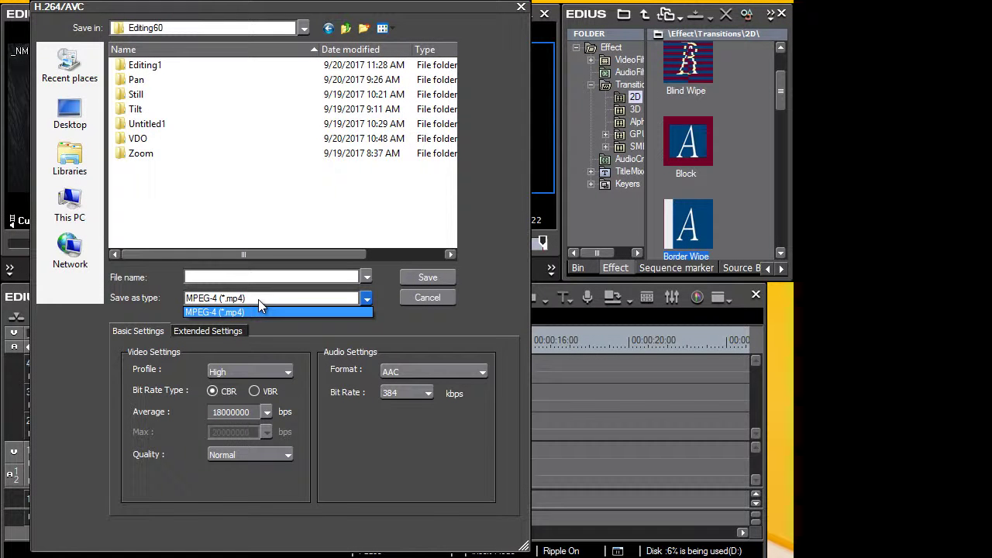
click(240, 297)
click(221, 275)
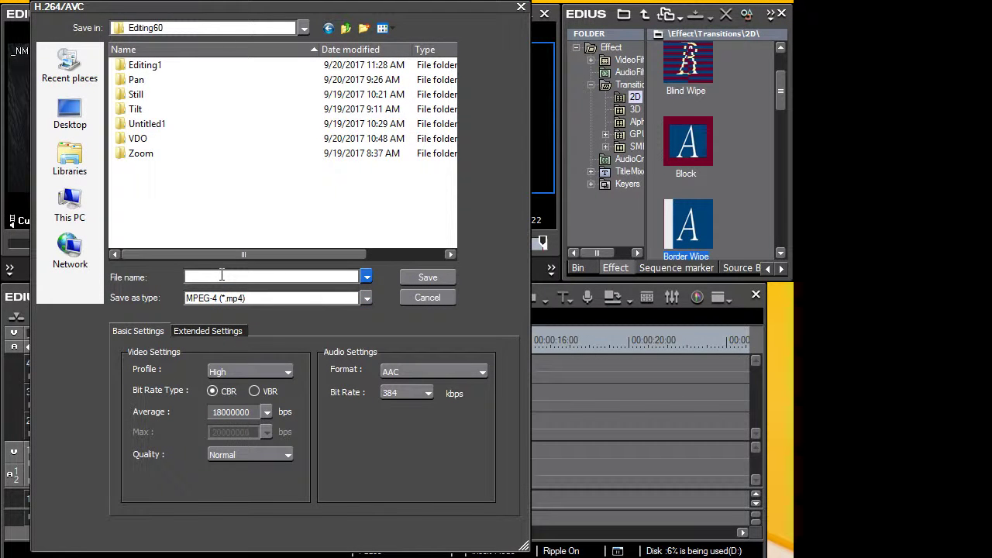
text(Pan tilt)
click(445, 279)
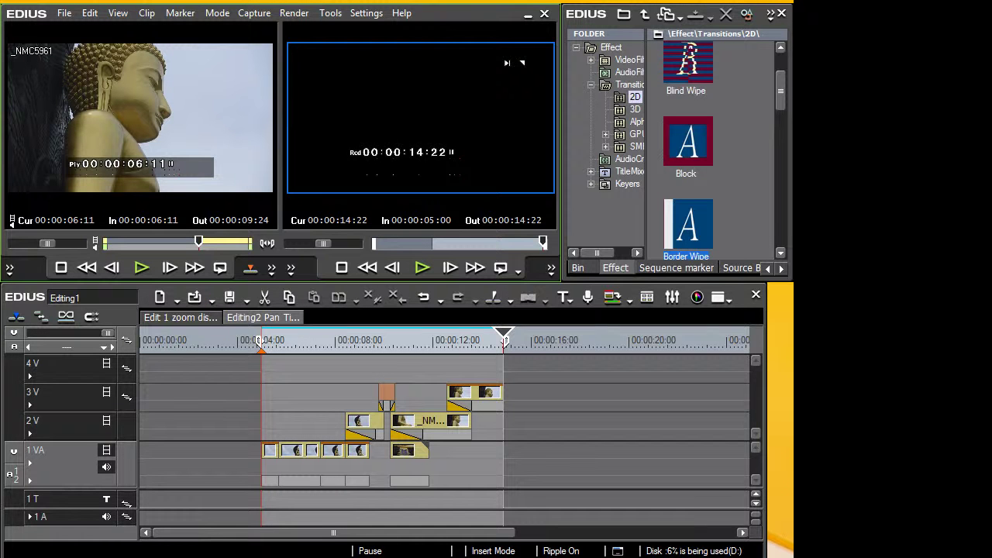
- Switch to File Explorer and open the Editing60 folder inside AV60 on Local Disk (D:)
key(alt+Tab)
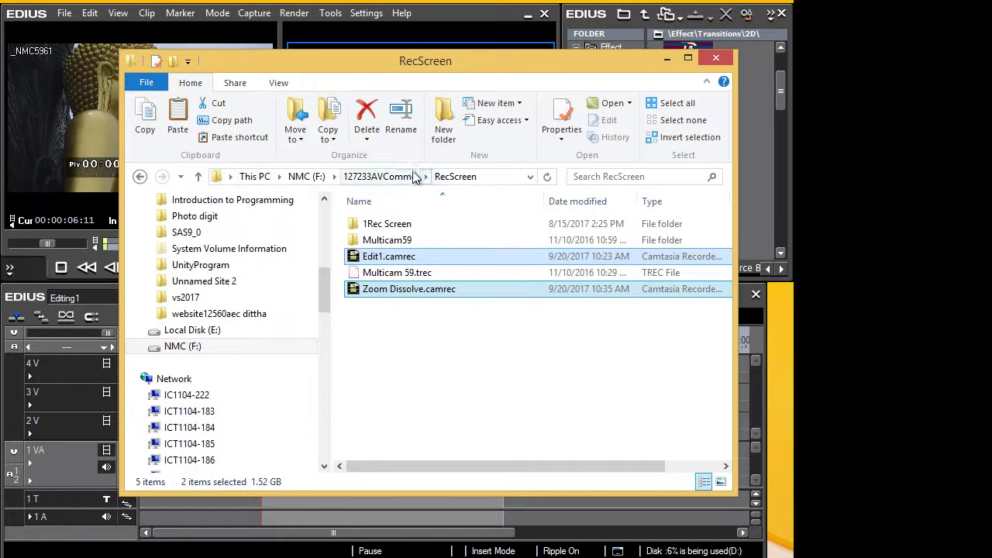
click(256, 177)
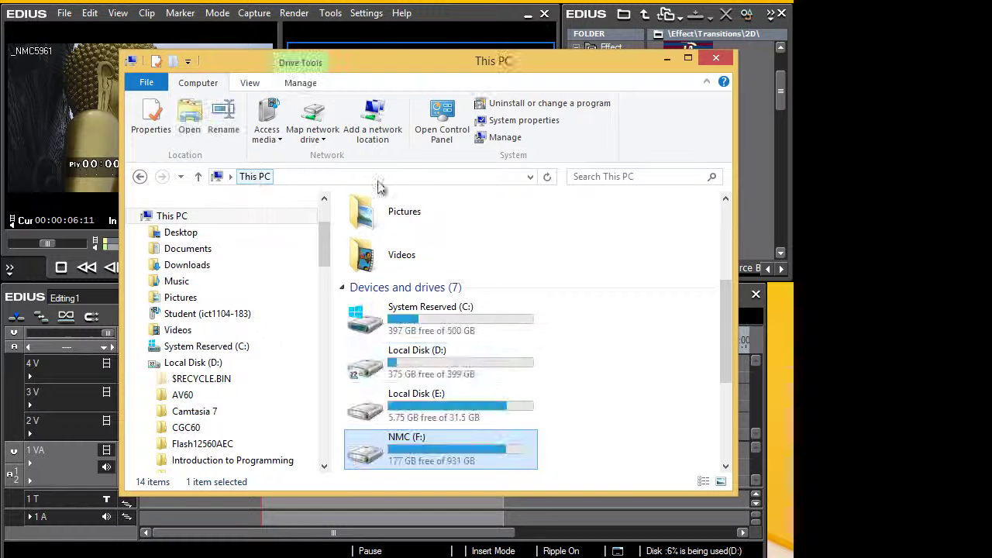
click(454, 362)
double_click(391, 373)
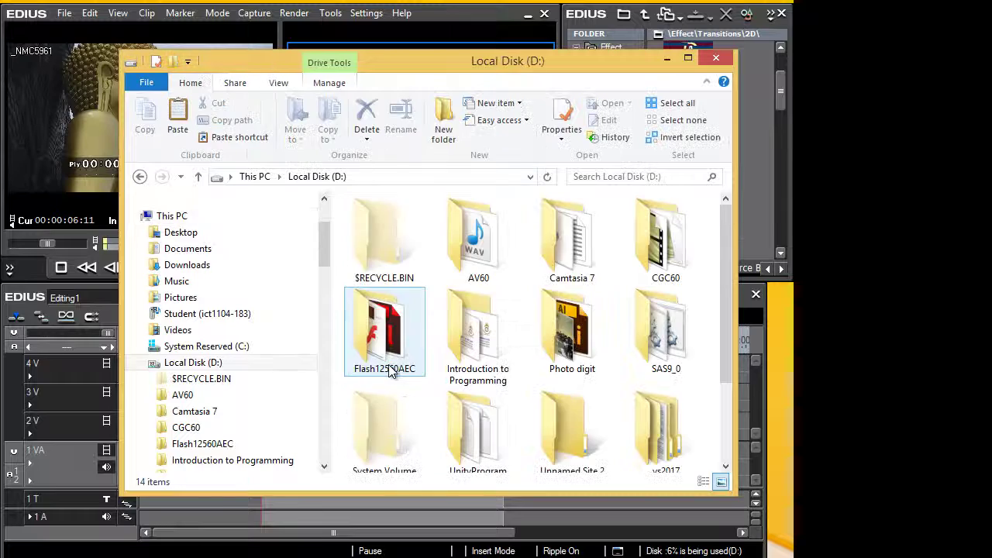
click(478, 263)
double_click(479, 263)
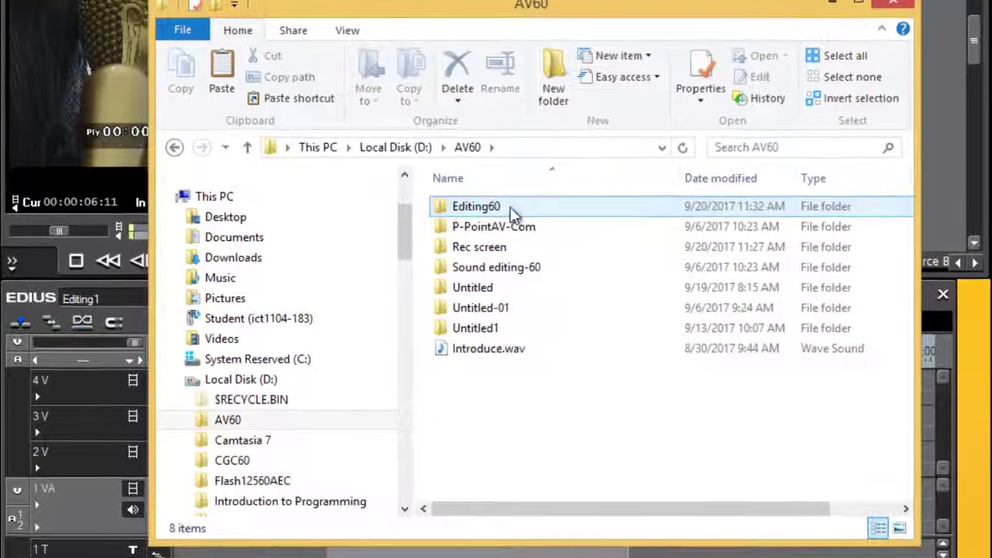
double_click(408, 224)
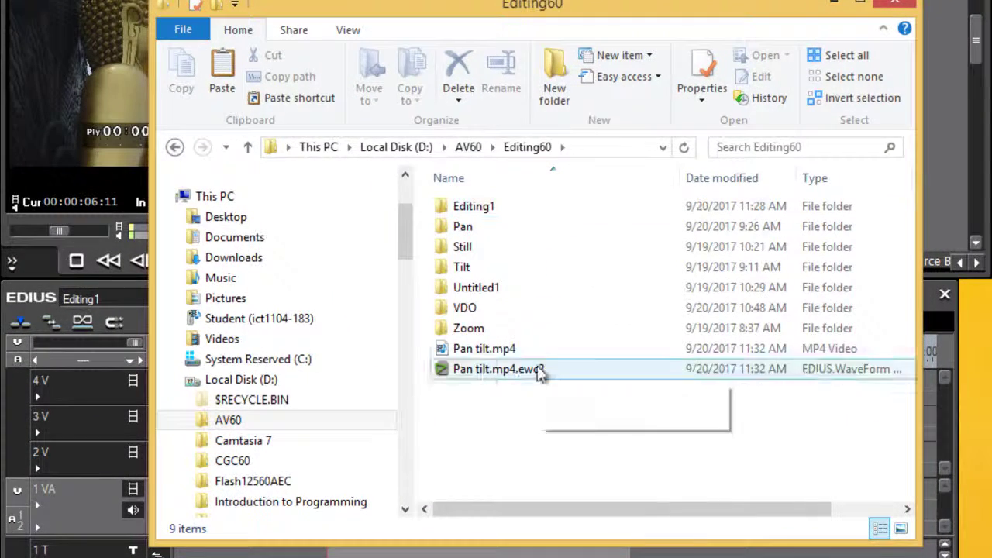
- Play the exported Pan tilt.mp4 in Windows Media Player and enlarge the player window
click(489, 349)
right_click(490, 348)
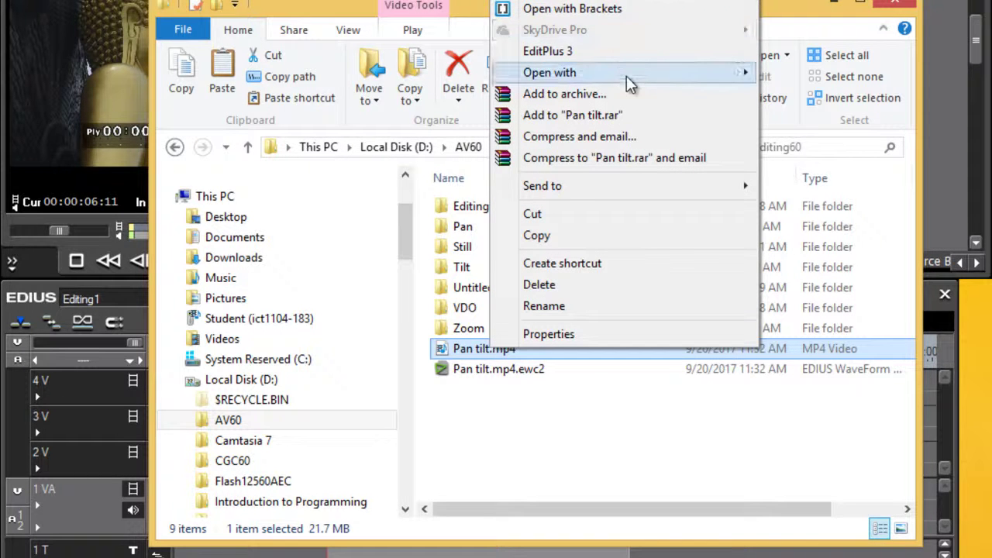
mouse_move(631, 76)
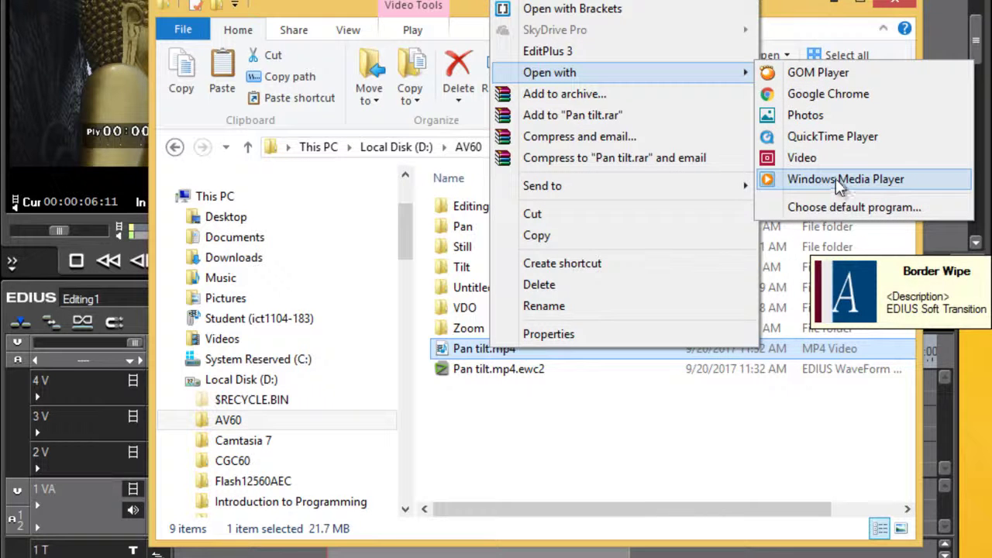
click(836, 179)
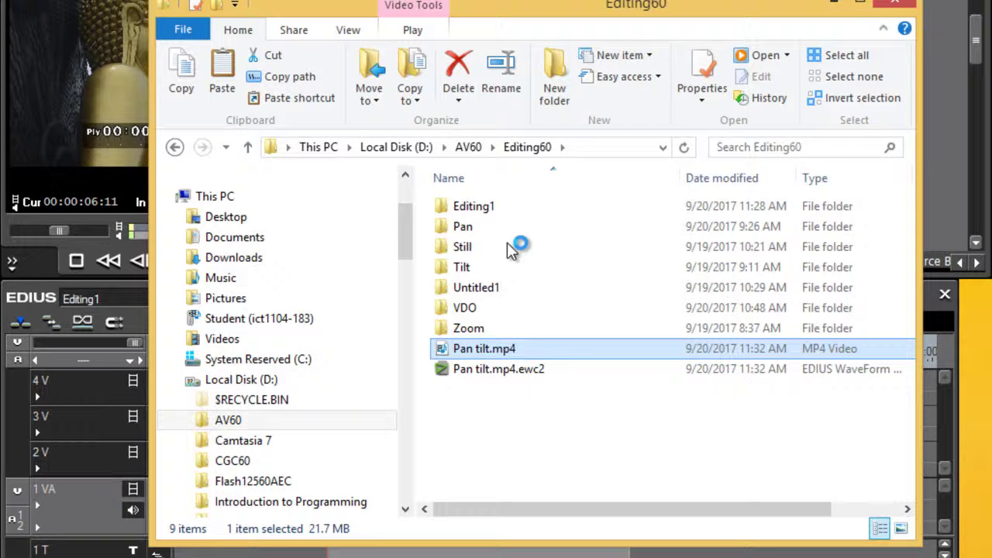
double_click(317, 15)
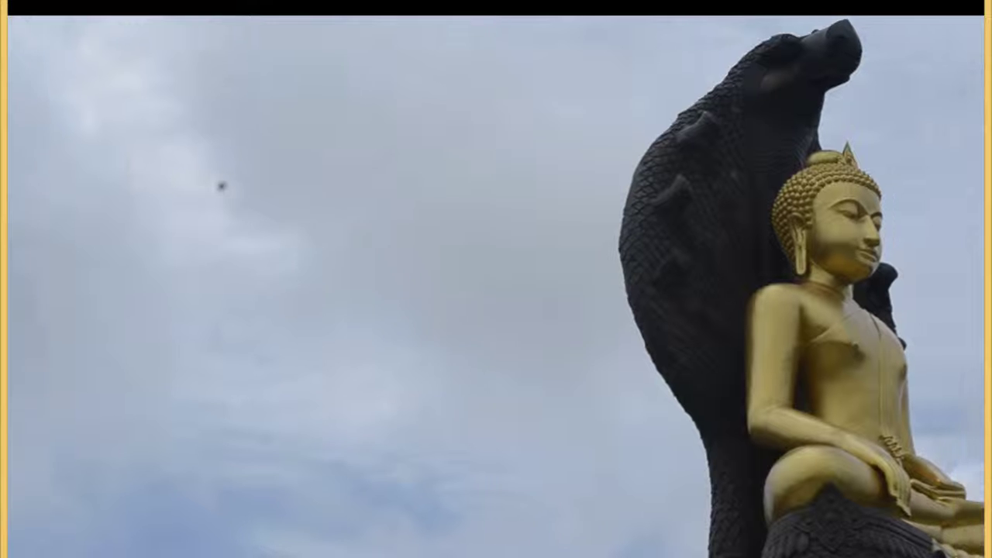